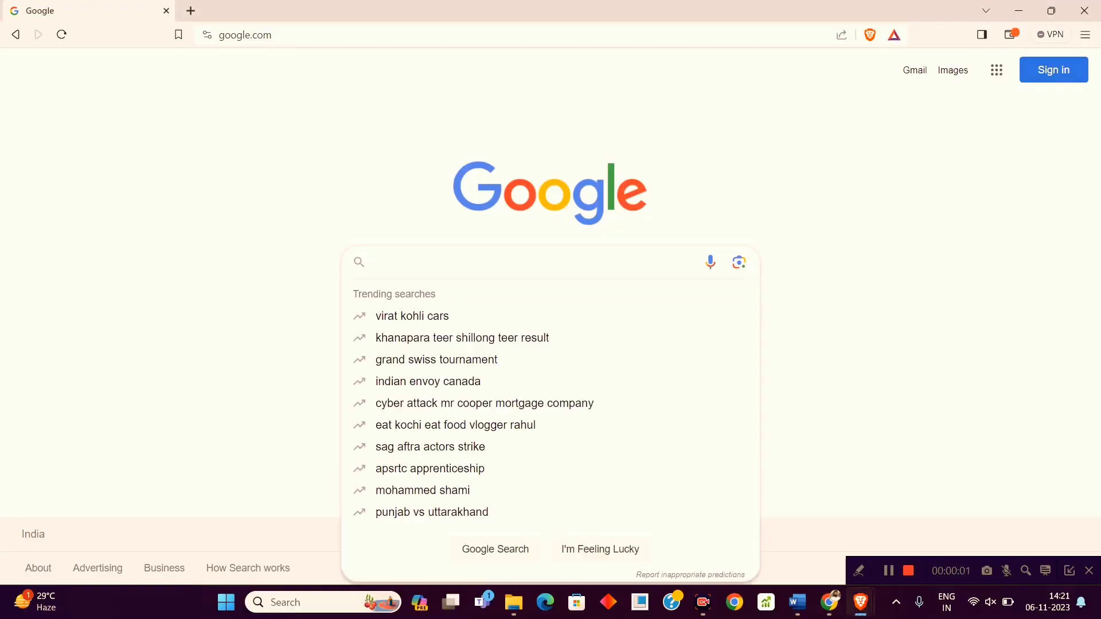
Search Google for 'digilocker' and open the official digilocker.gov.in homepage.
{"action": "type", "text": "g"}
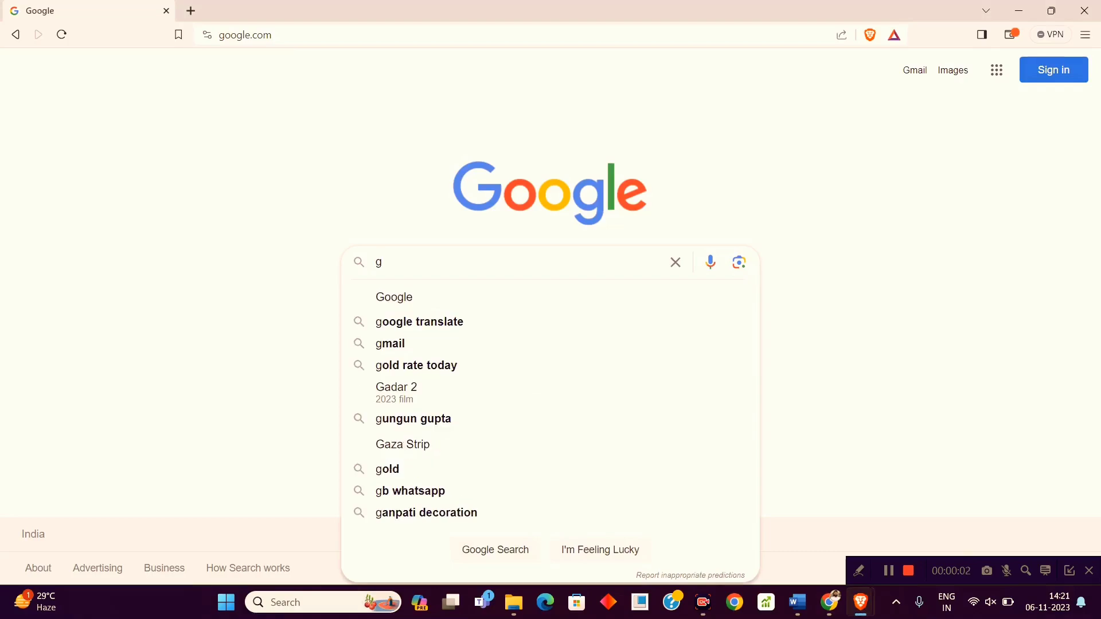
{"action": "key", "text": "BackSpace"}
{"action": "type", "text": "digi"}
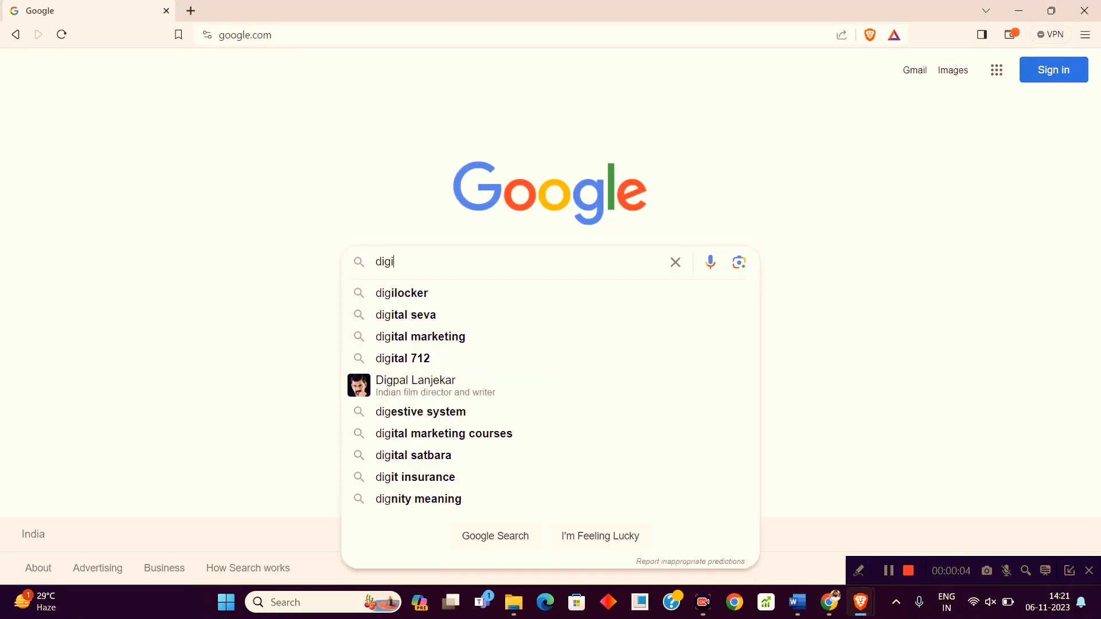
{"action": "type", "text": "lo"}
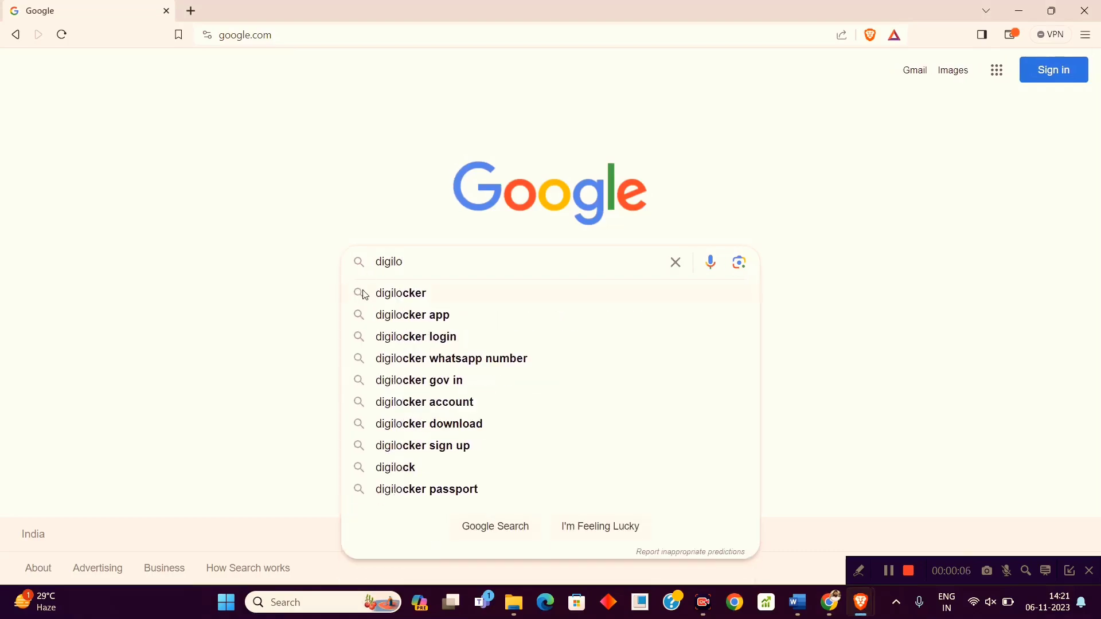
{"action": "left_click", "coordinate": [368, 294]}
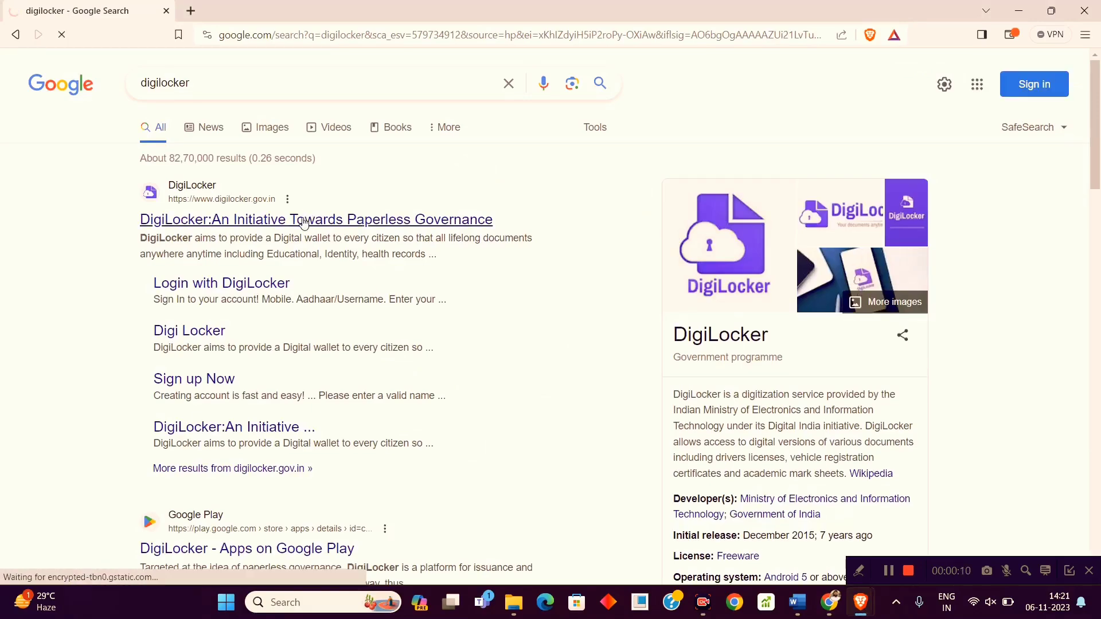
{"action": "left_click", "coordinate": [304, 221]}
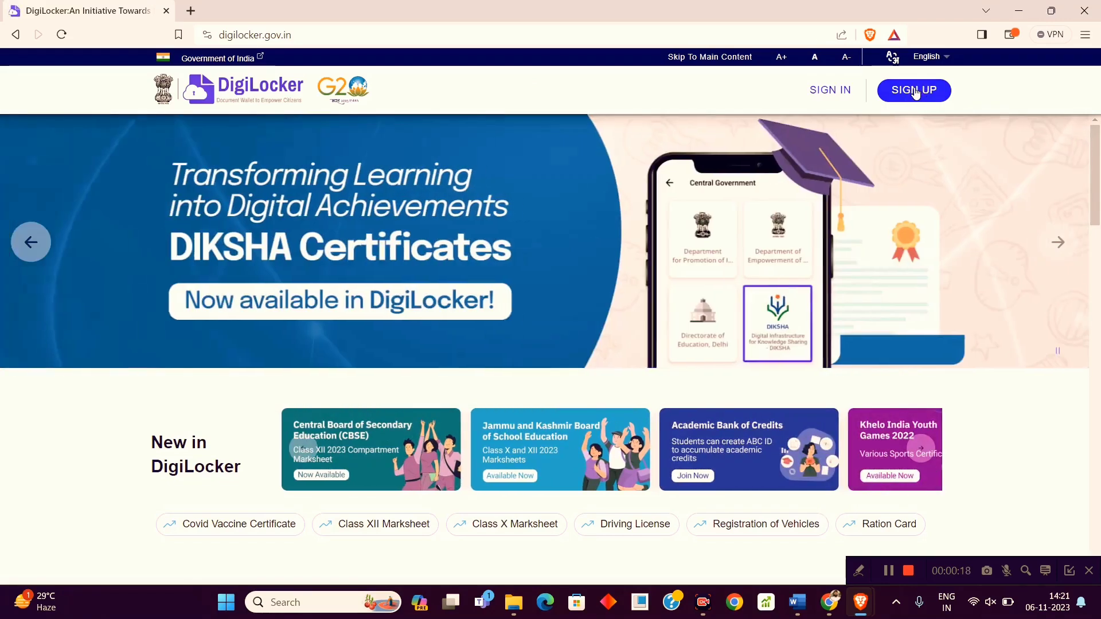
Start a new DigiLocker sign-up and enter the account holder's full name.
{"action": "left_click", "coordinate": [915, 93]}
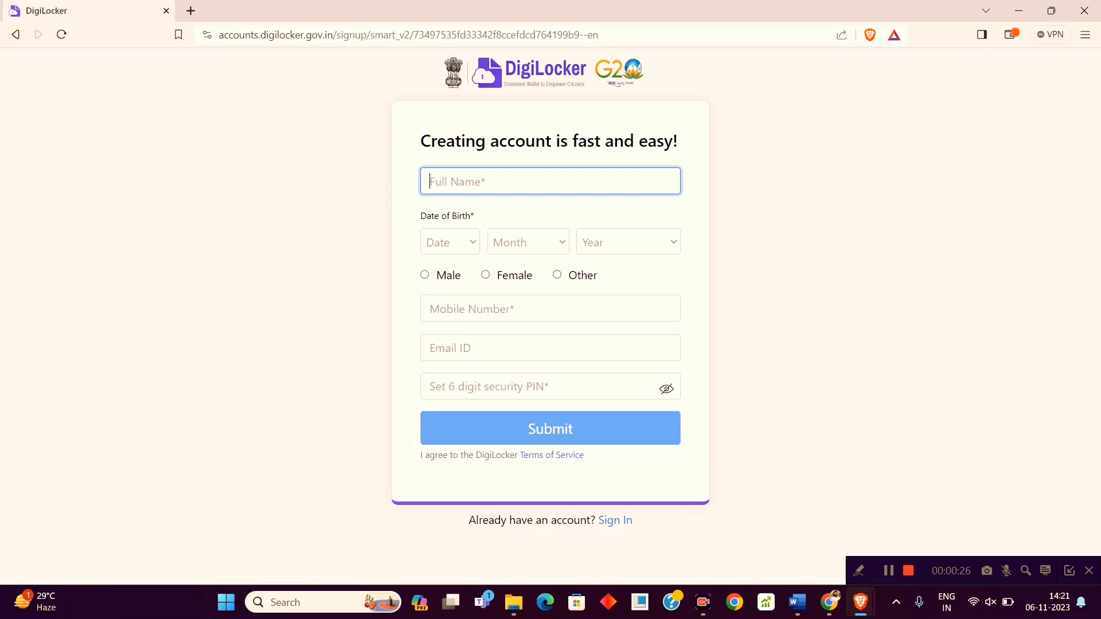
{"action": "left_click", "coordinate": [871, 611]}
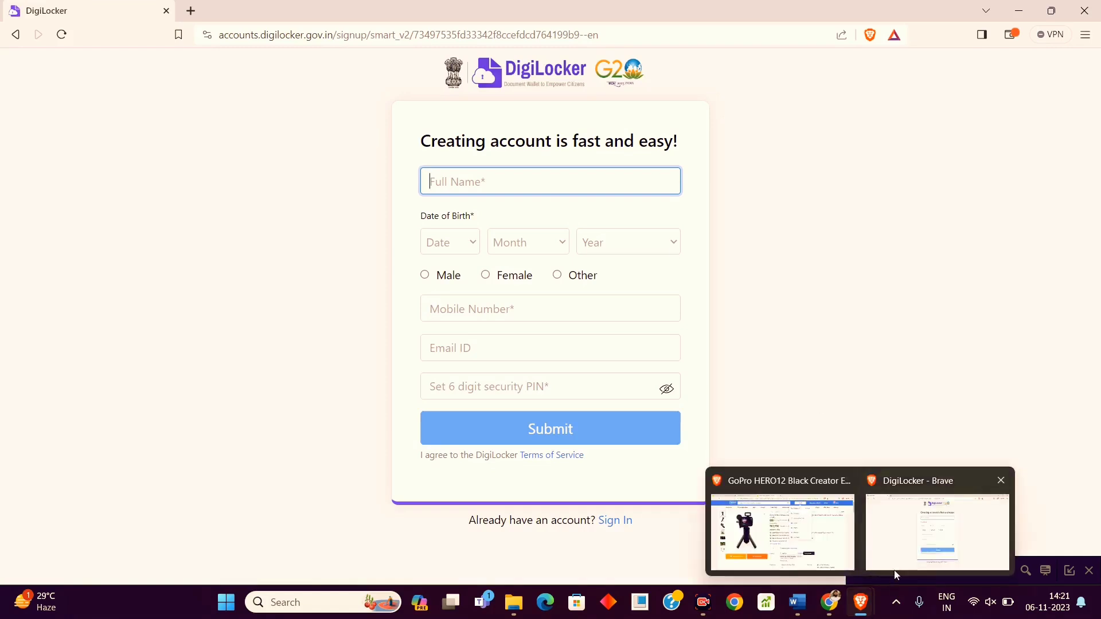
{"action": "left_click", "coordinate": [912, 356]}
{"action": "left_click", "coordinate": [510, 181]}
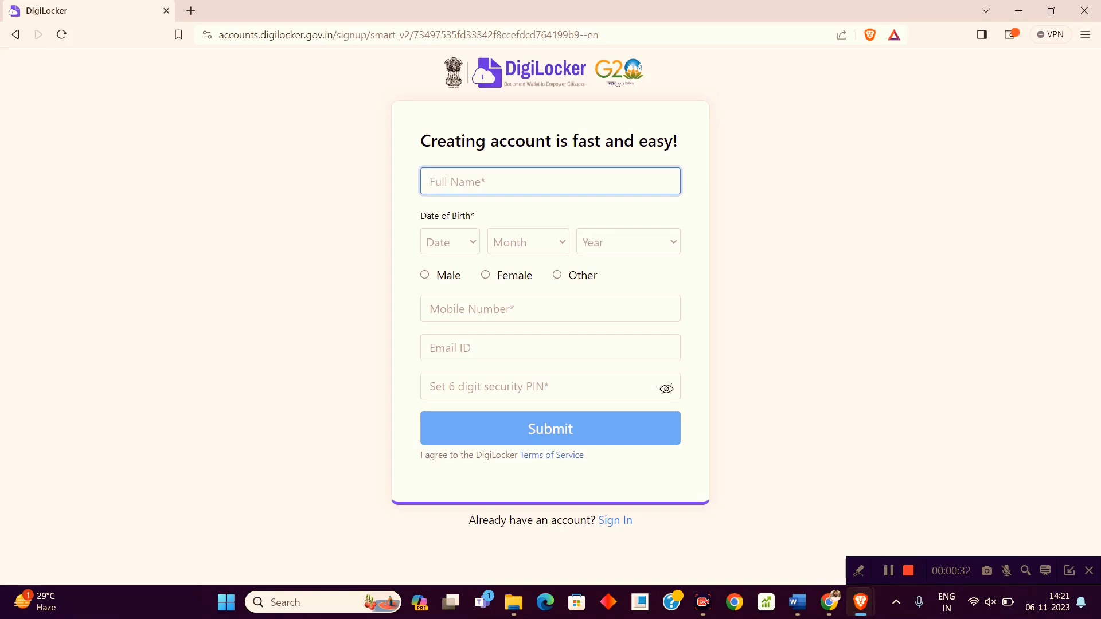
{"action": "left_click", "coordinate": [888, 570]}
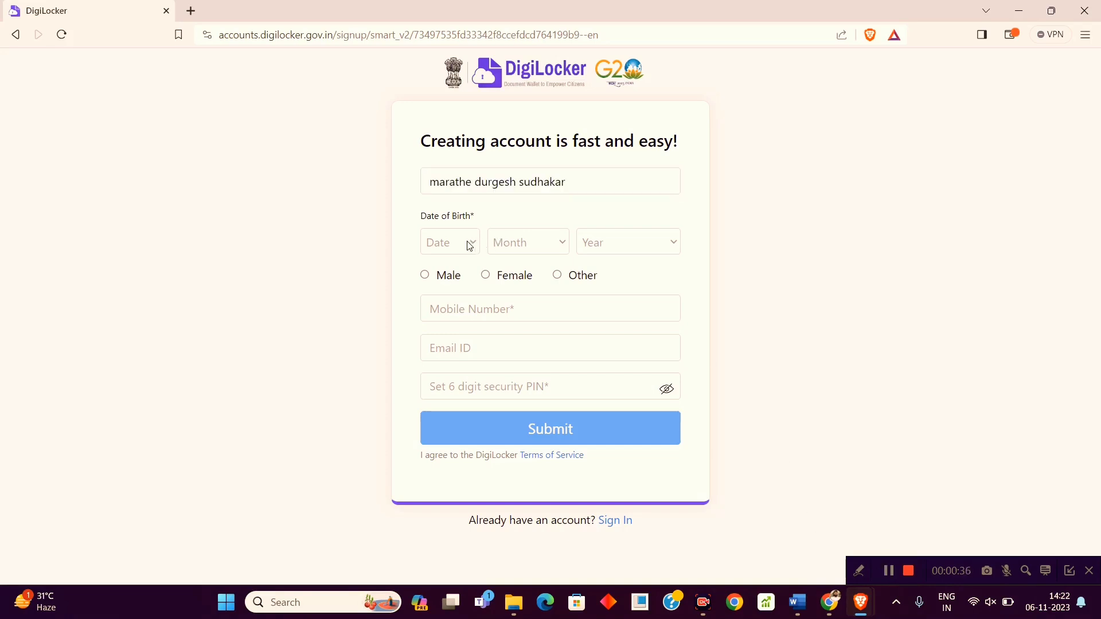
{"action": "left_click", "coordinate": [468, 246]}
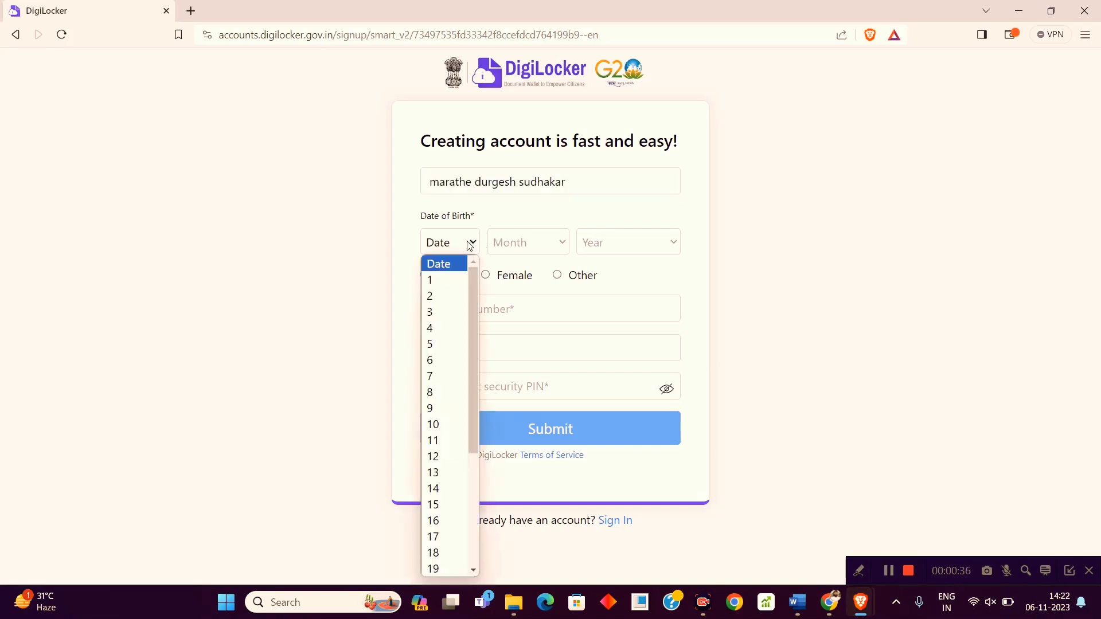
{"action": "left_click", "coordinate": [443, 334]}
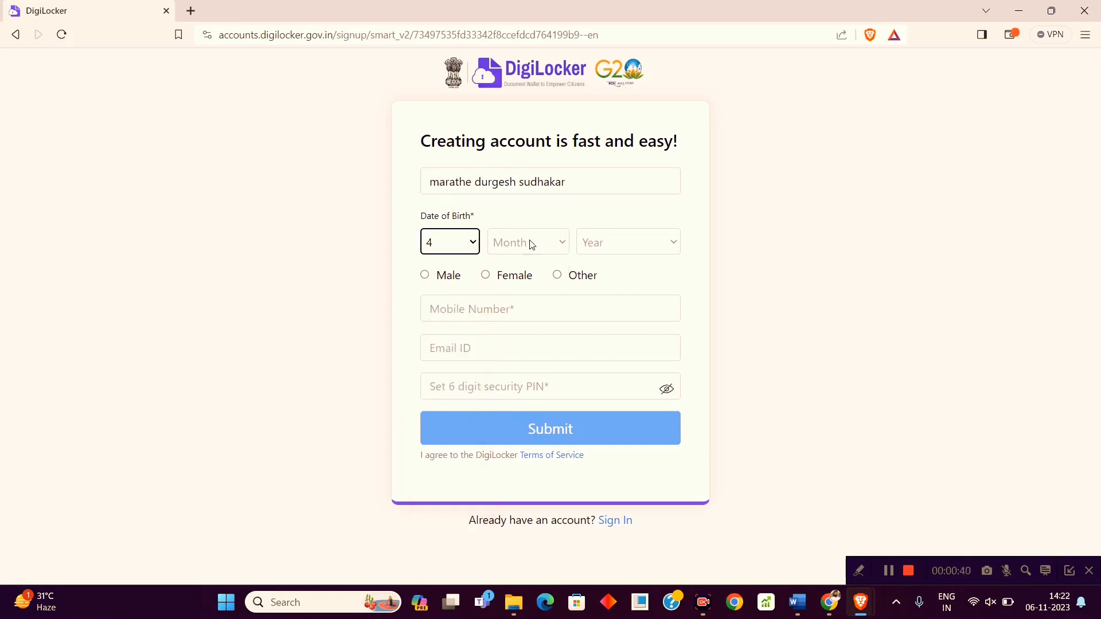
{"action": "left_click", "coordinate": [527, 245]}
{"action": "left_click", "coordinate": [521, 424]}
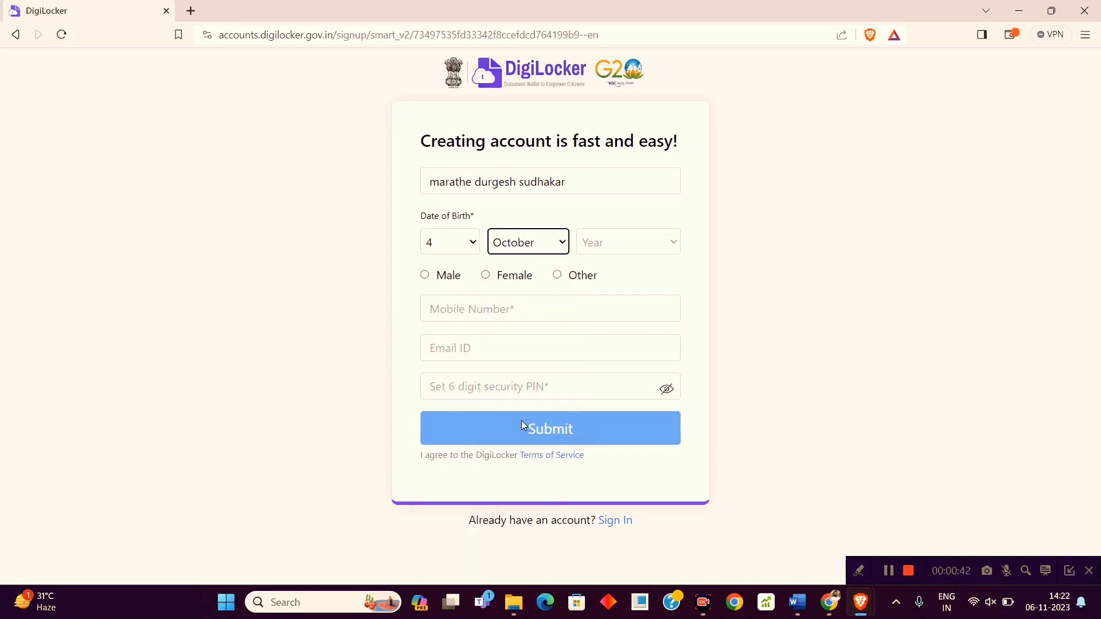
{"action": "left_click", "coordinate": [635, 247]}
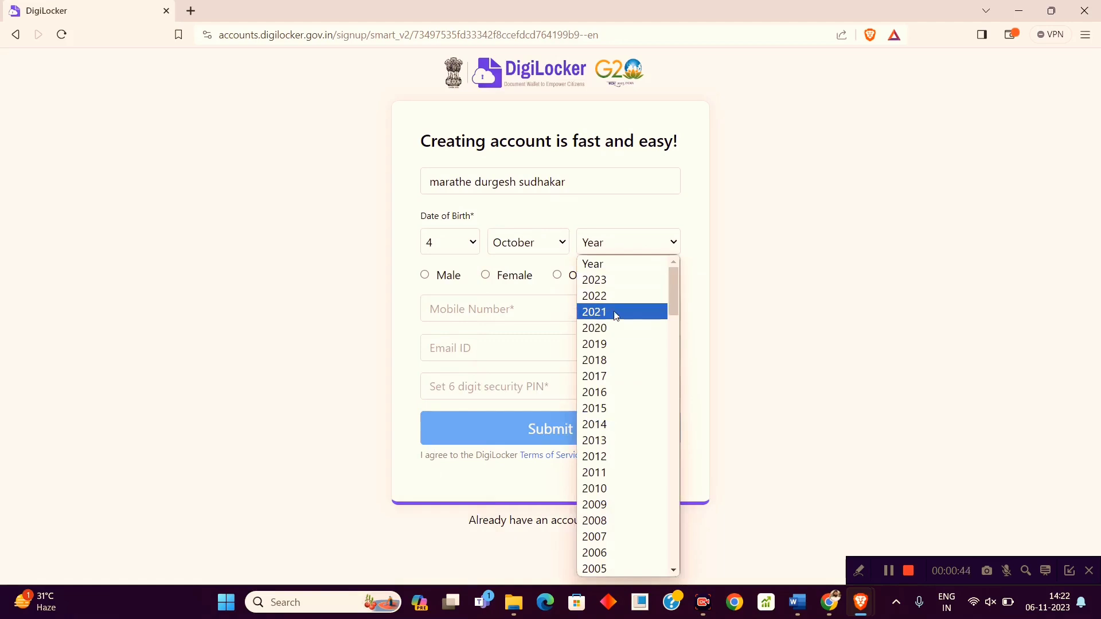
{"action": "left_click", "coordinate": [605, 566]}
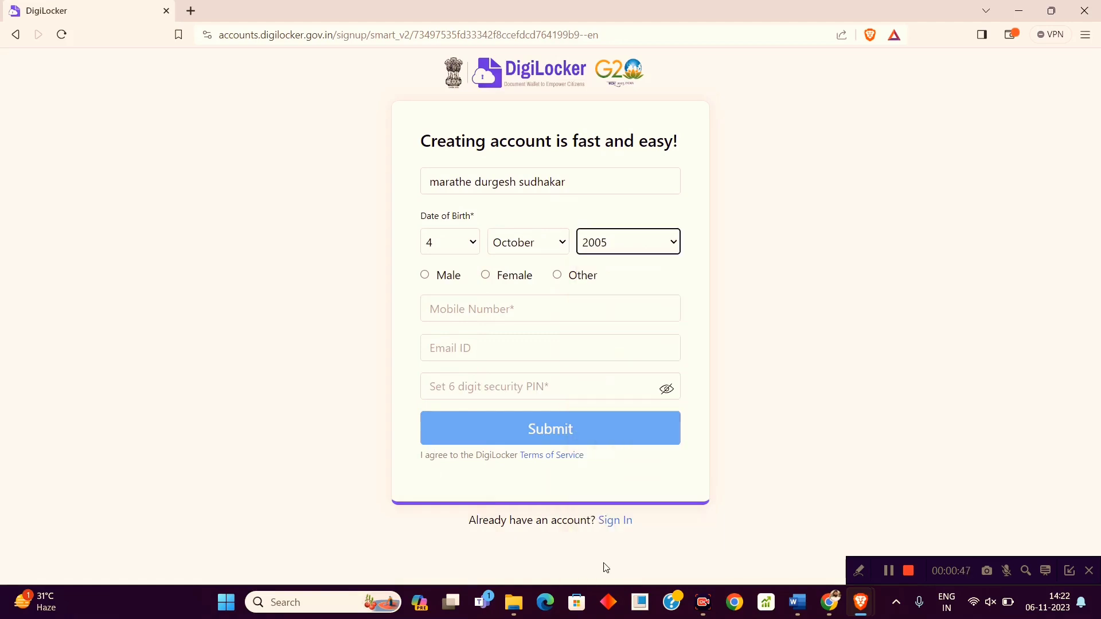
{"action": "left_click", "coordinate": [425, 275]}
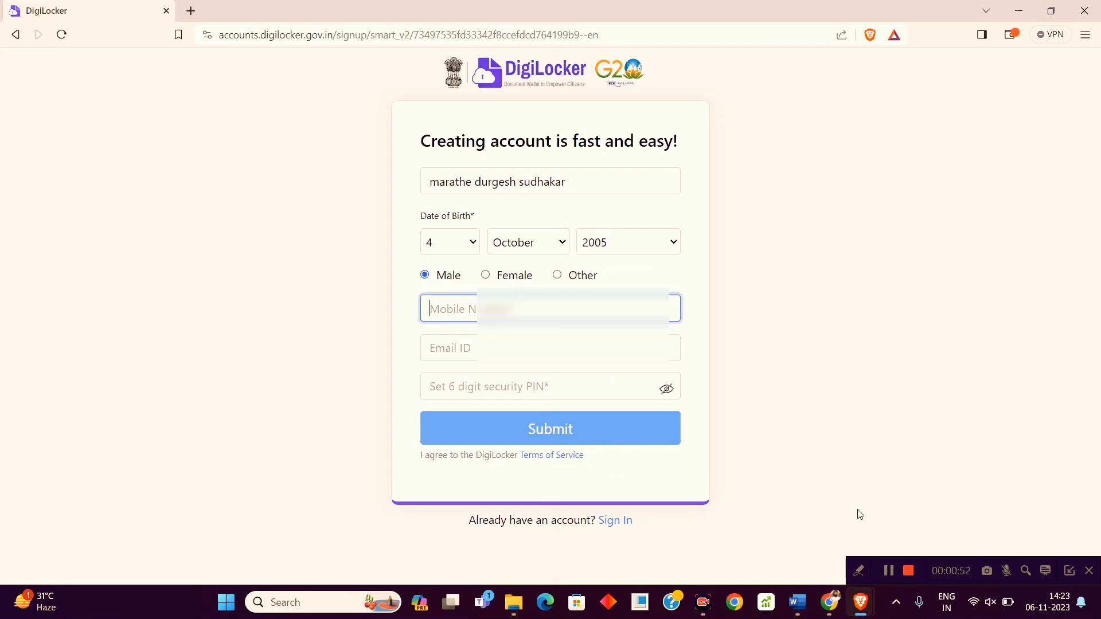
{"action": "left_click", "coordinate": [887, 570]}
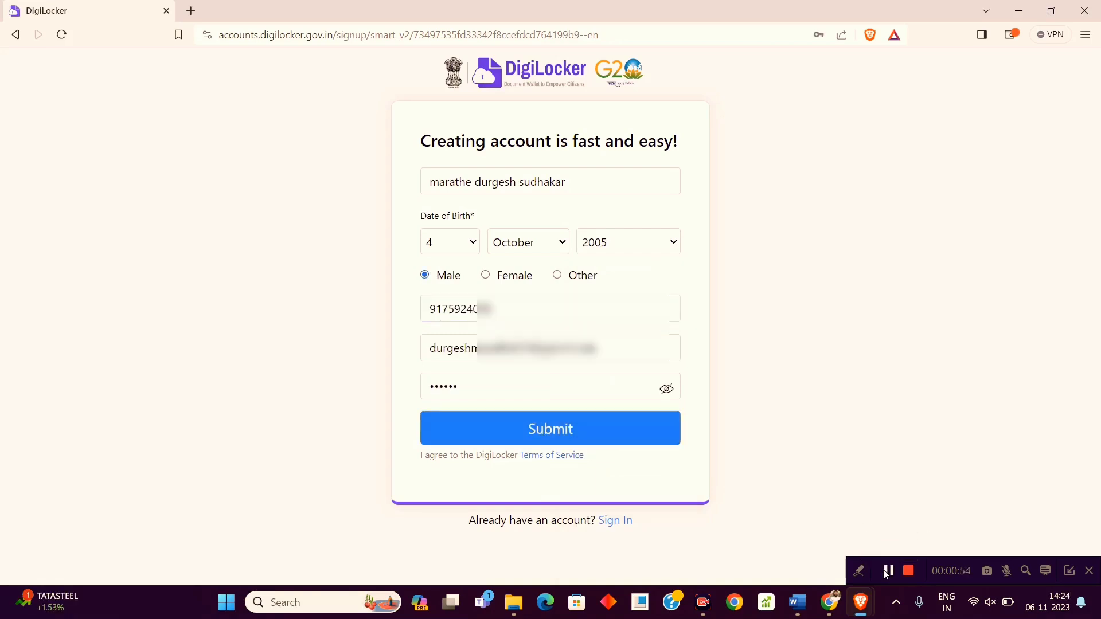
Submit the sign-up, decline saving the password, and verify the mobile and Aadhaar OTPs.
{"action": "left_click", "coordinate": [592, 427]}
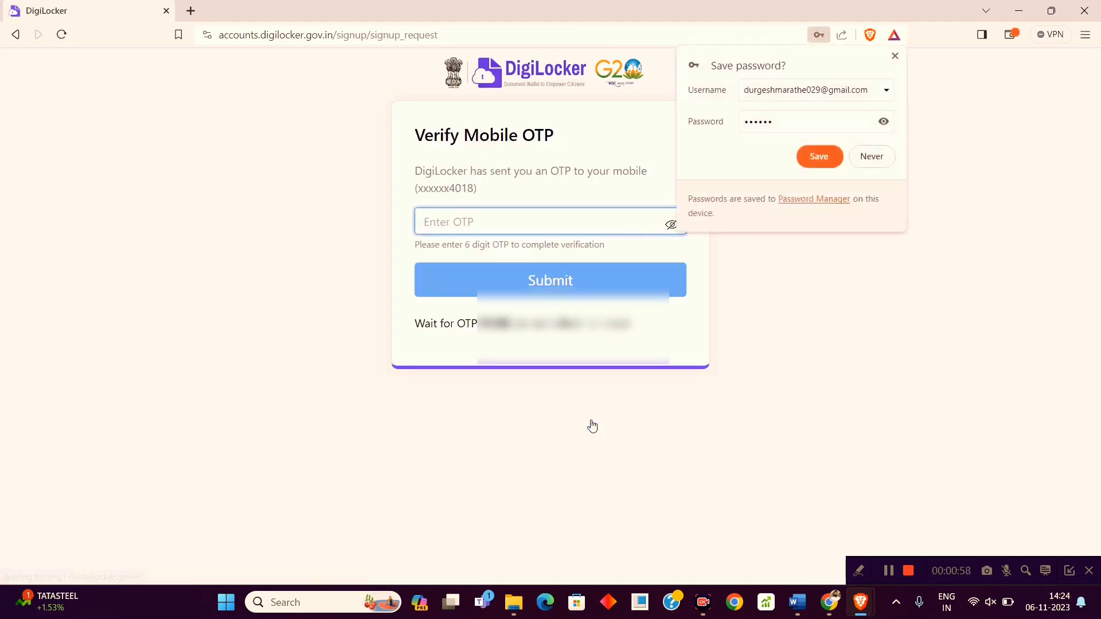
{"action": "left_click", "coordinate": [868, 157]}
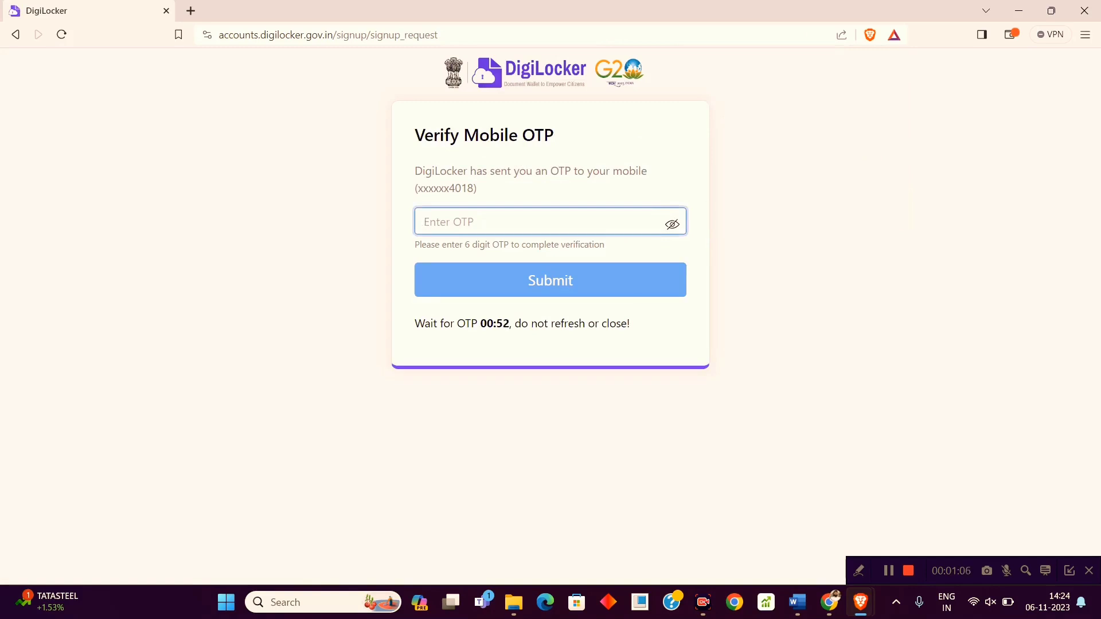
{"action": "type", "text": "••••••"}
{"action": "left_click", "coordinate": [539, 288]}
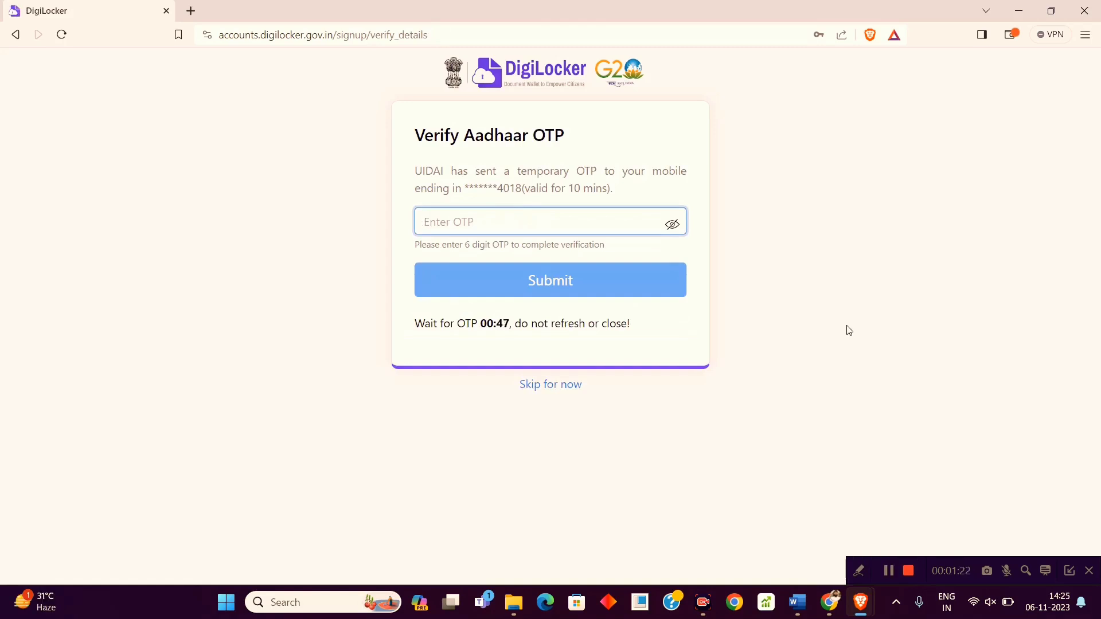
{"action": "type", "text": "123456"}
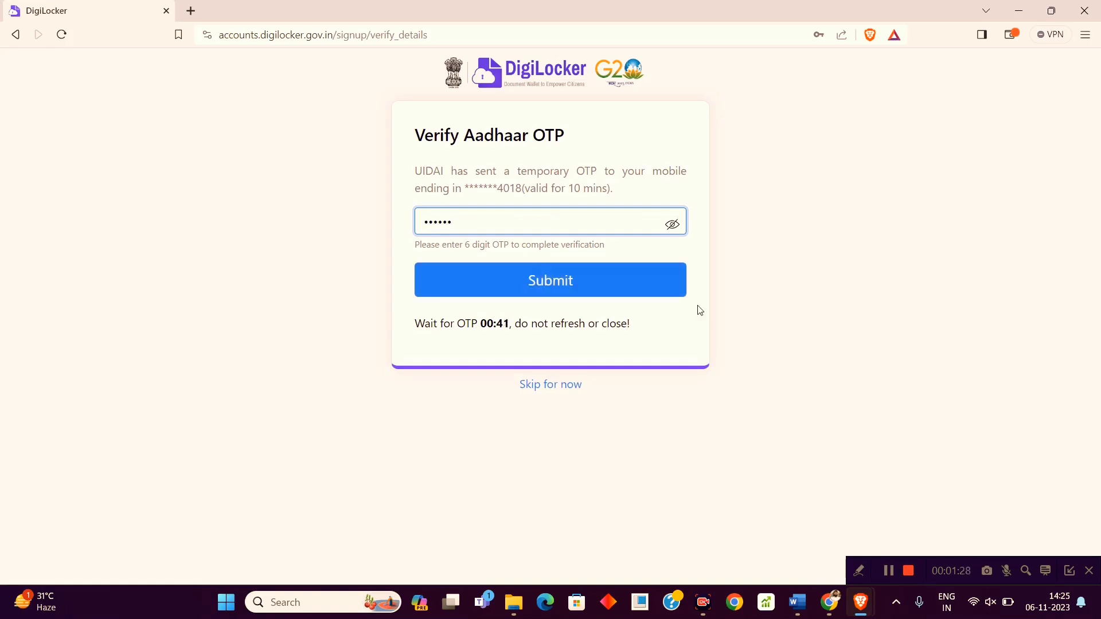
{"action": "left_click", "coordinate": [625, 283]}
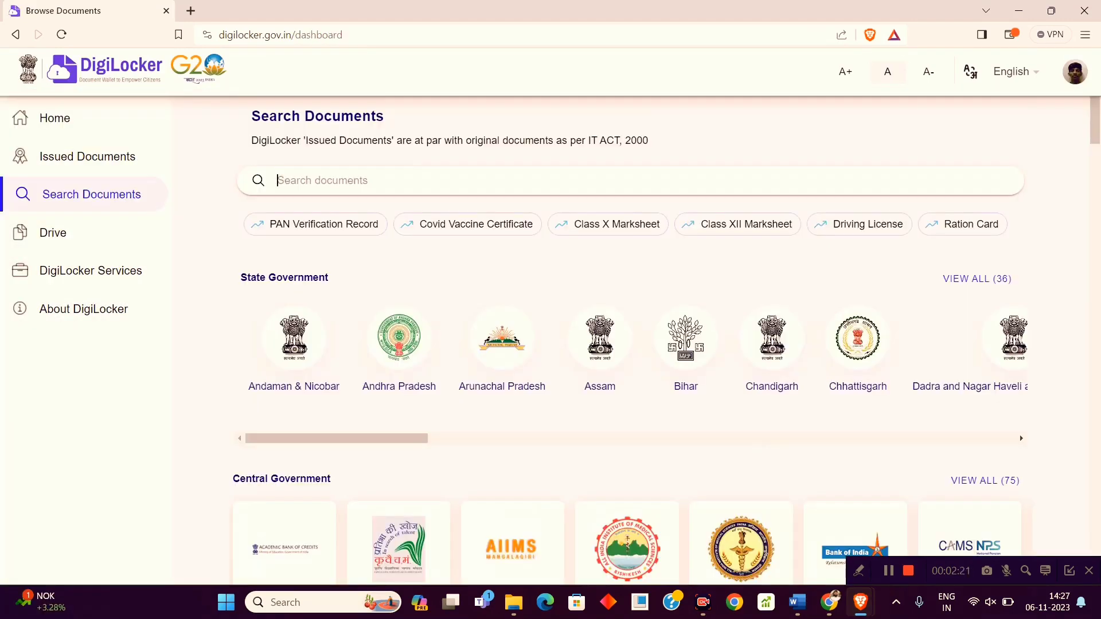
Search documents for 'abc' and open the 'ABC ID Card - Academic Bank of Credits' form.
{"action": "type", "text": "abc"}
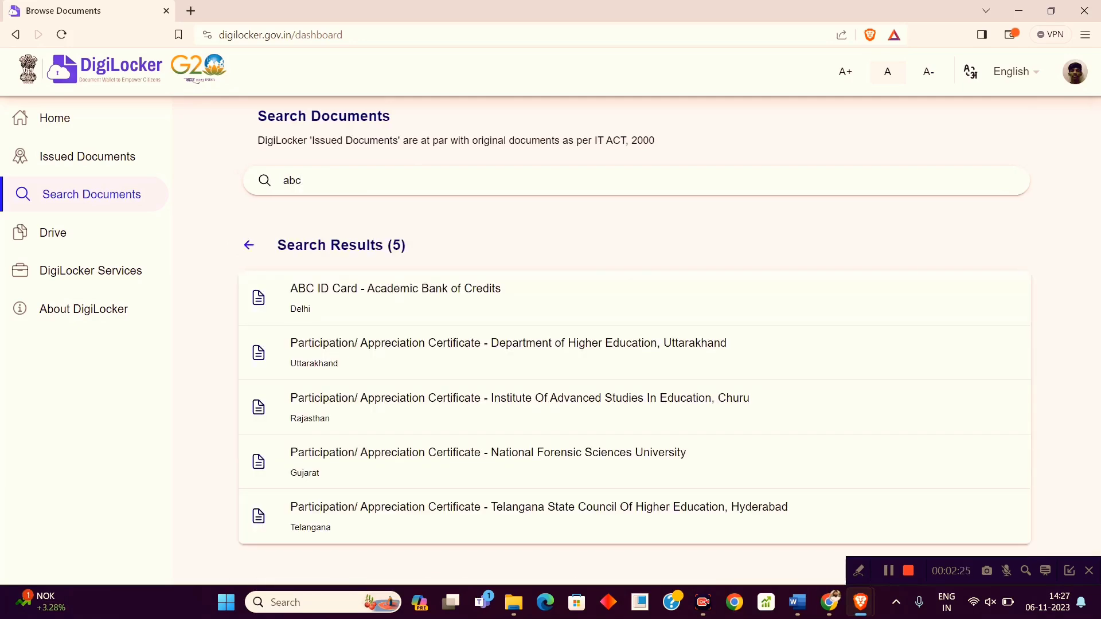
{"action": "left_click", "coordinate": [413, 293]}
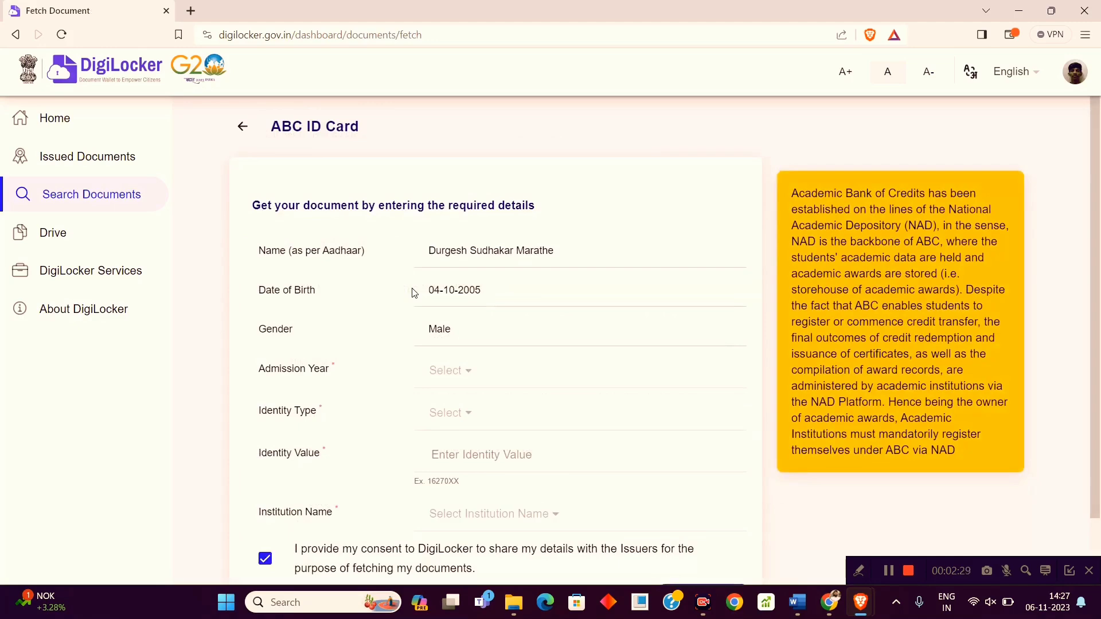
Choose Admission Year 2023 and Identity Type Enrolment Number on the ABC ID Card form.
{"action": "left_click", "coordinate": [453, 373]}
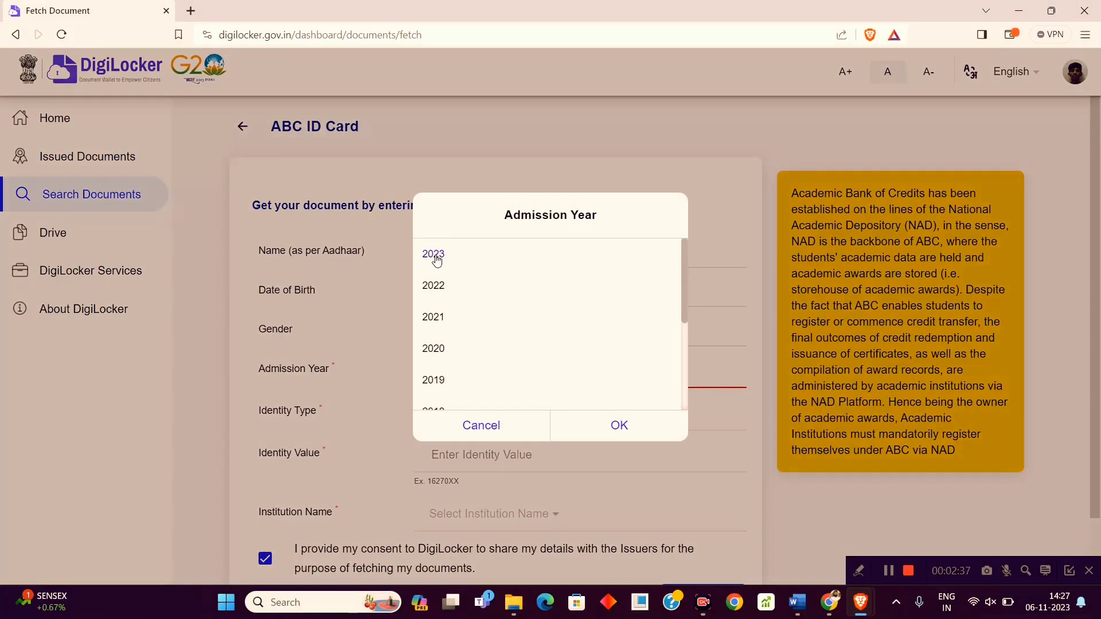
{"action": "left_click", "coordinate": [608, 433]}
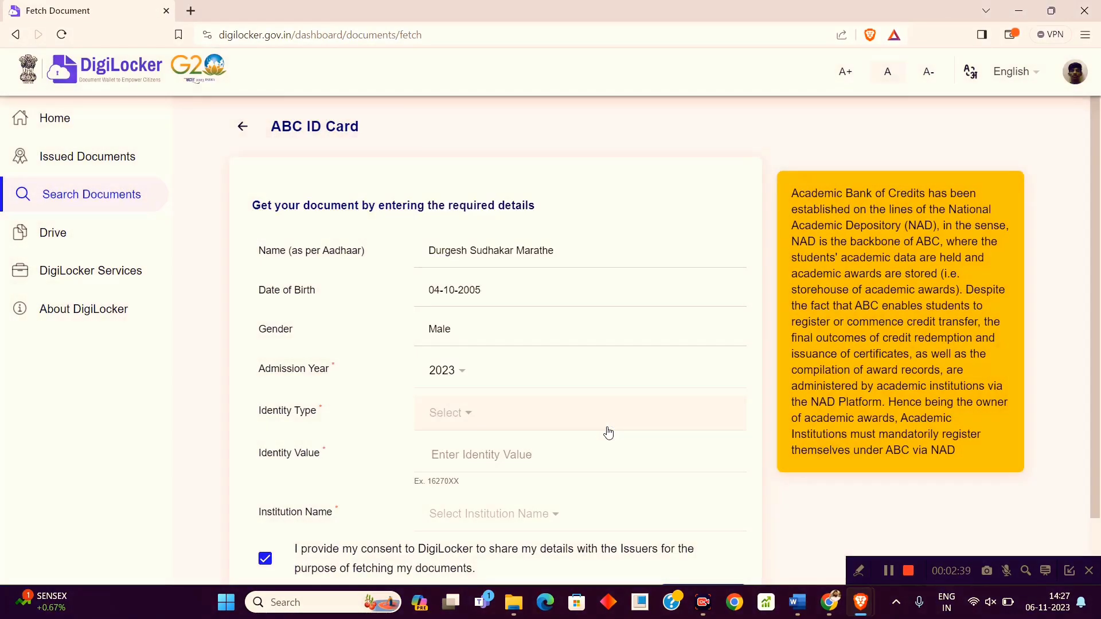
{"action": "left_click", "coordinate": [447, 413]}
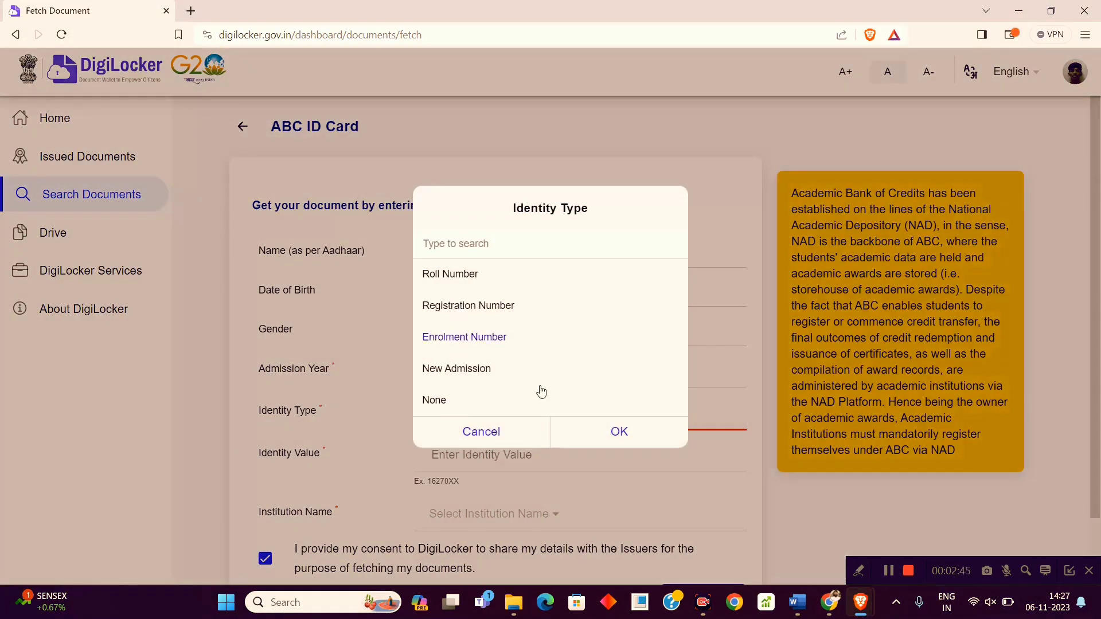
{"action": "left_click", "coordinate": [598, 432]}
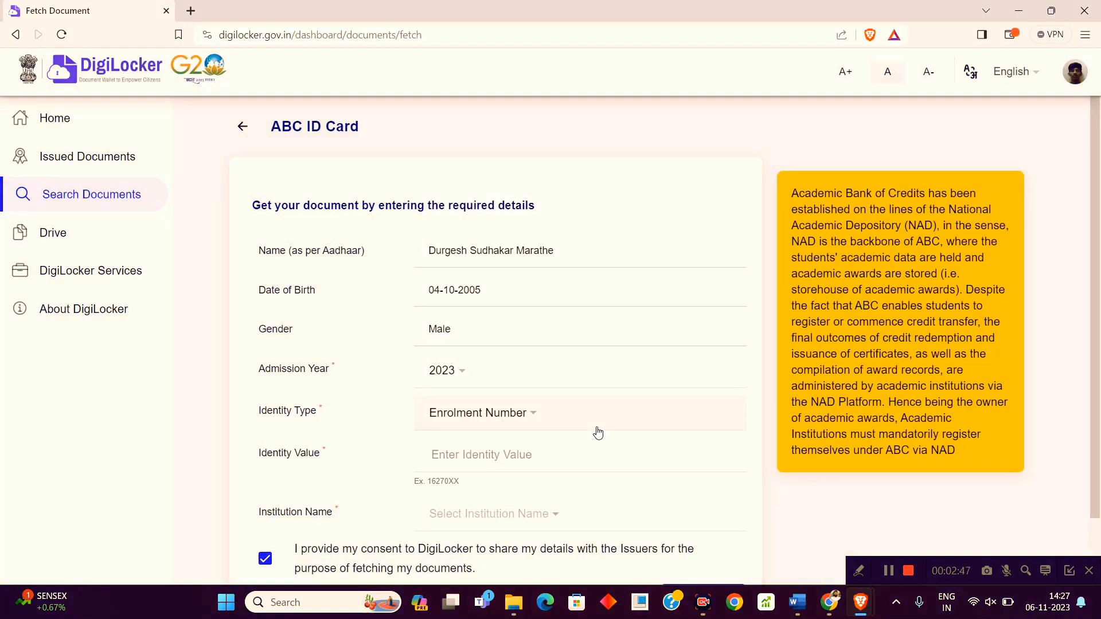
{"action": "left_click", "coordinate": [512, 450]}
Select Maharashtra State Board of Technical Education as the institution and request the ABC ID Card.
{"action": "scroll", "coordinate": [1095, 438], "scroll_direction": "down", "scroll_amount": 1}
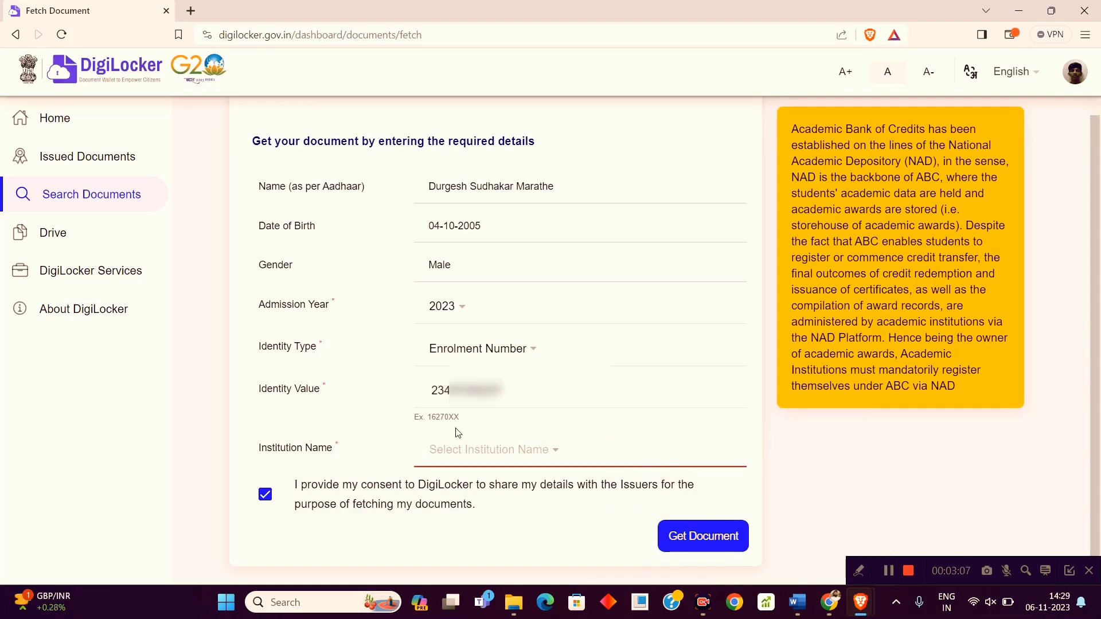
{"action": "left_click", "coordinate": [481, 454]}
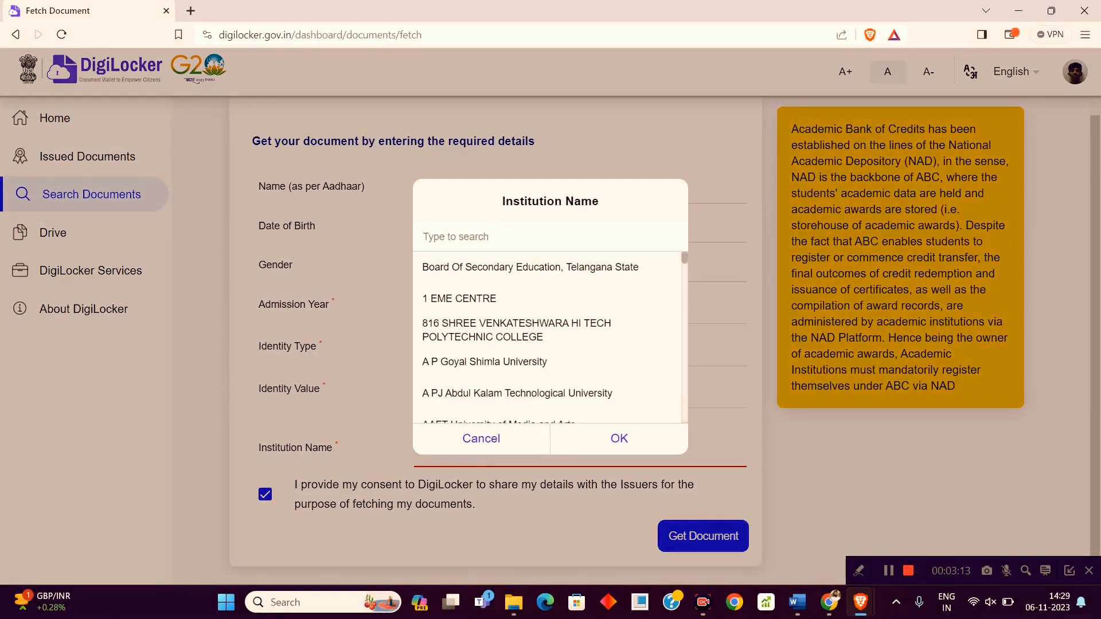
{"action": "type", "text": "maharashtra stat"}
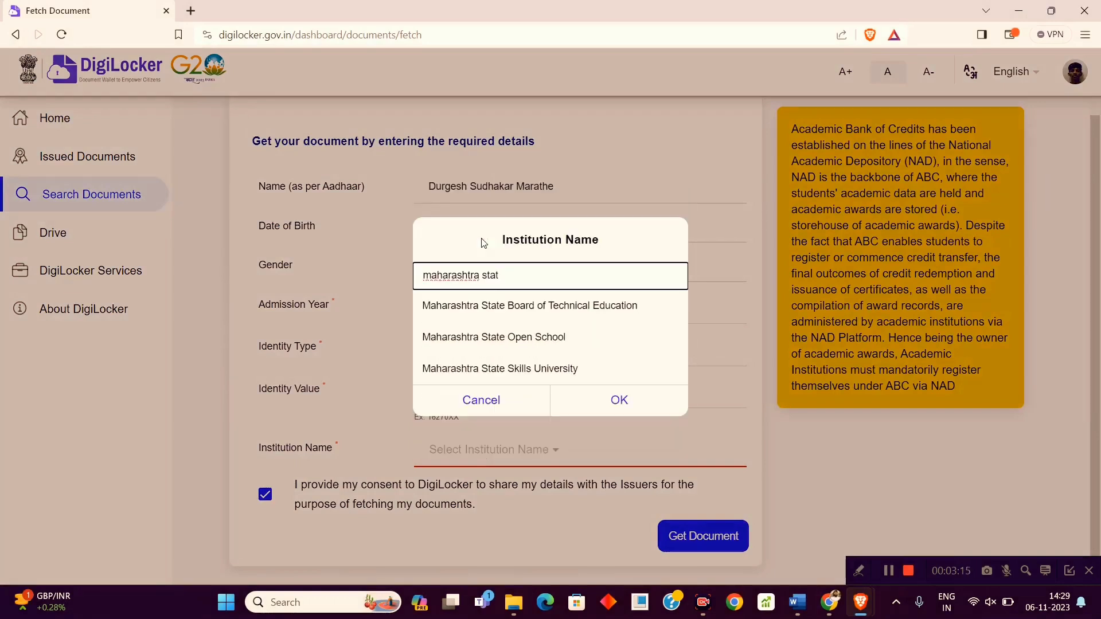
{"action": "left_click", "coordinate": [515, 312]}
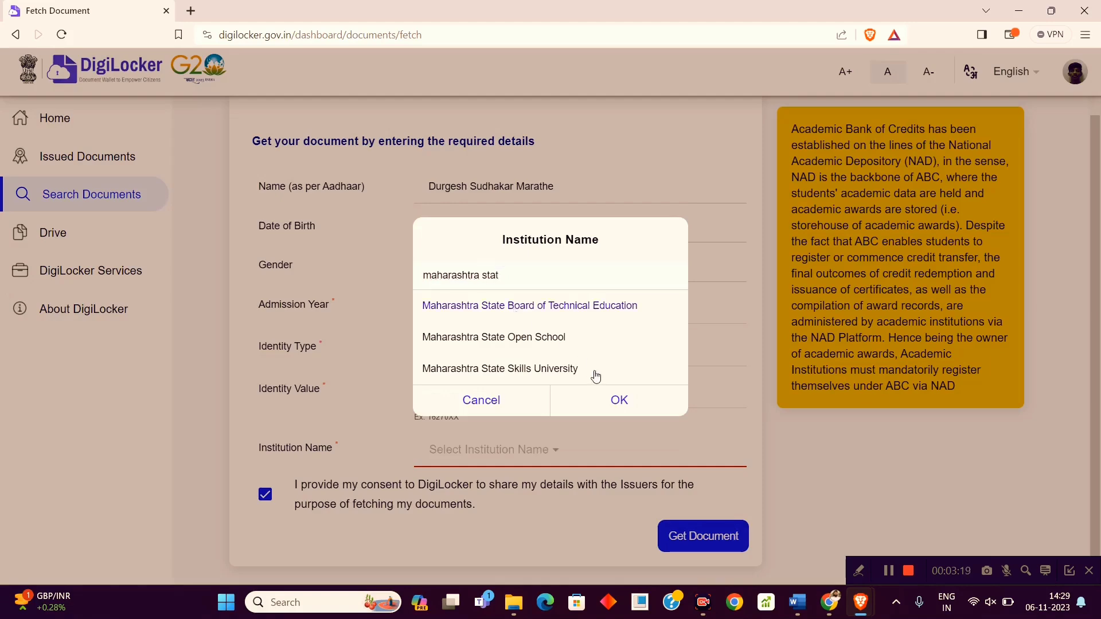
{"action": "left_click", "coordinate": [628, 408]}
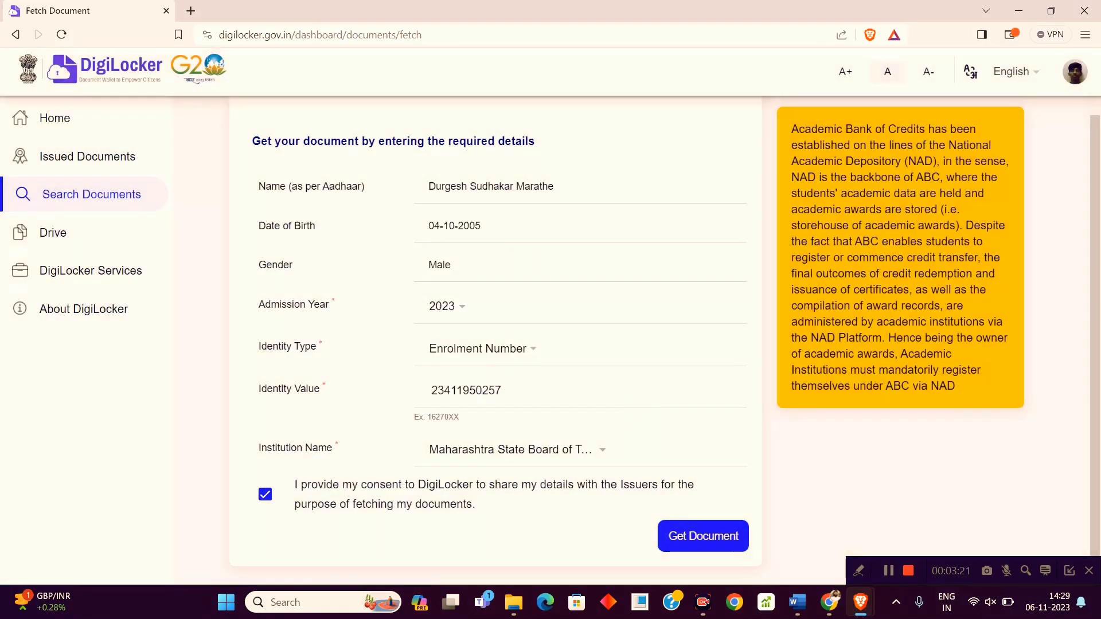
{"action": "left_click", "coordinate": [692, 536]}
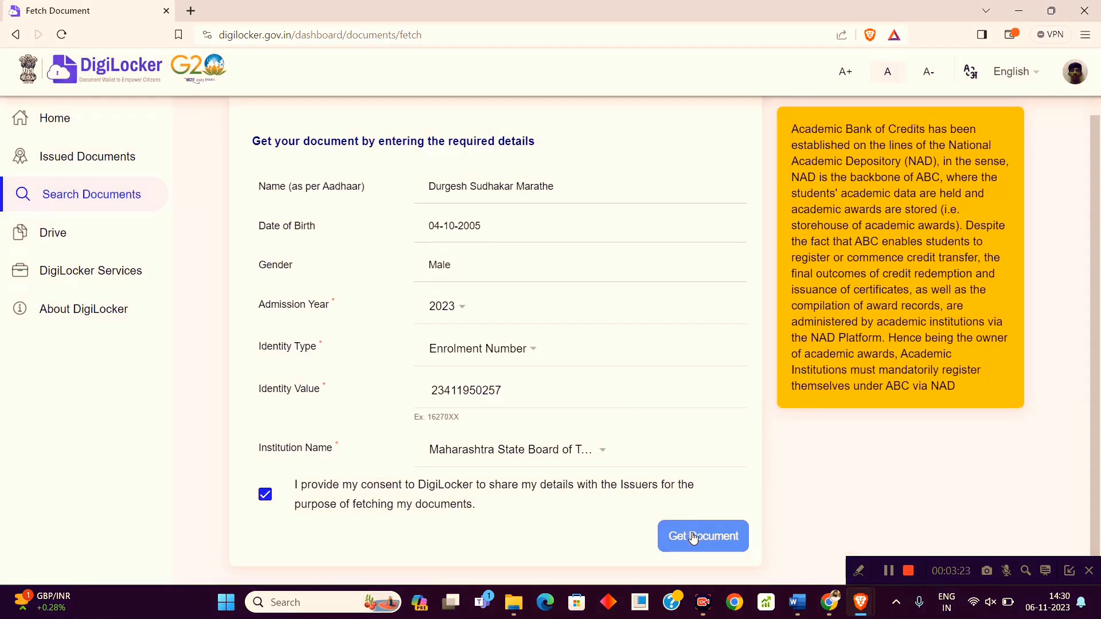